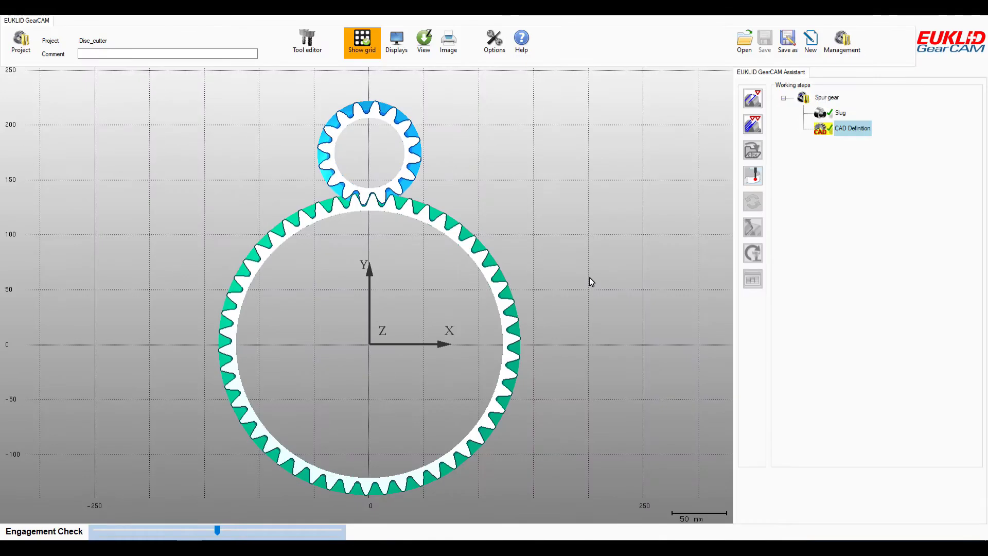
- Create a single-orientation roughing operation with the CoroMill 162-090 InvoMill cutter and calculate its toolpath
left_click(754, 101)
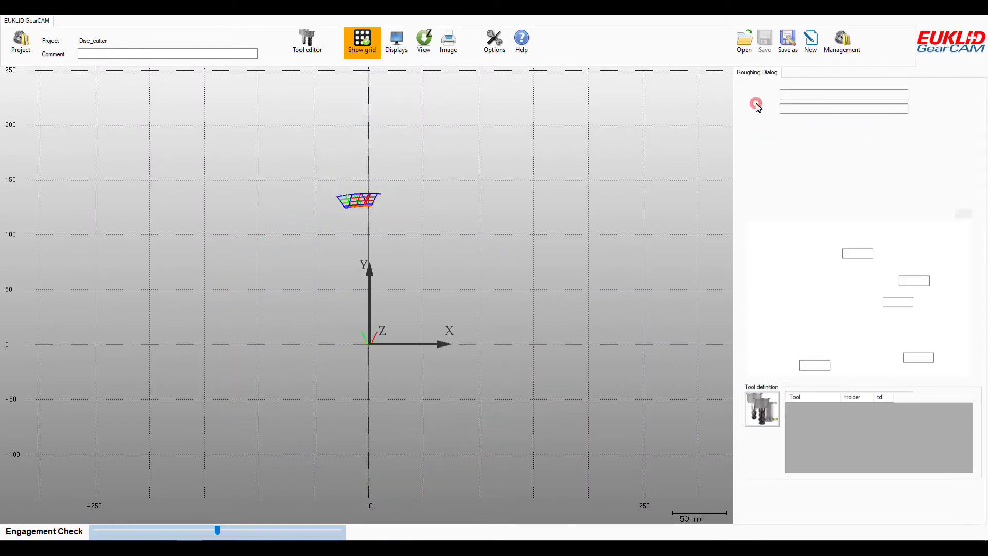
left_click(784, 154)
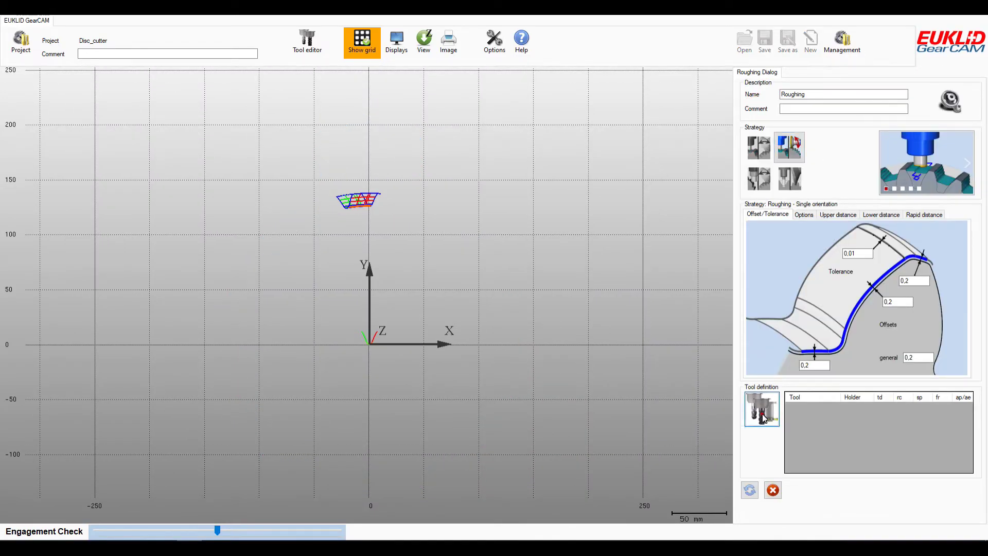
left_click(762, 409)
left_click(202, 138)
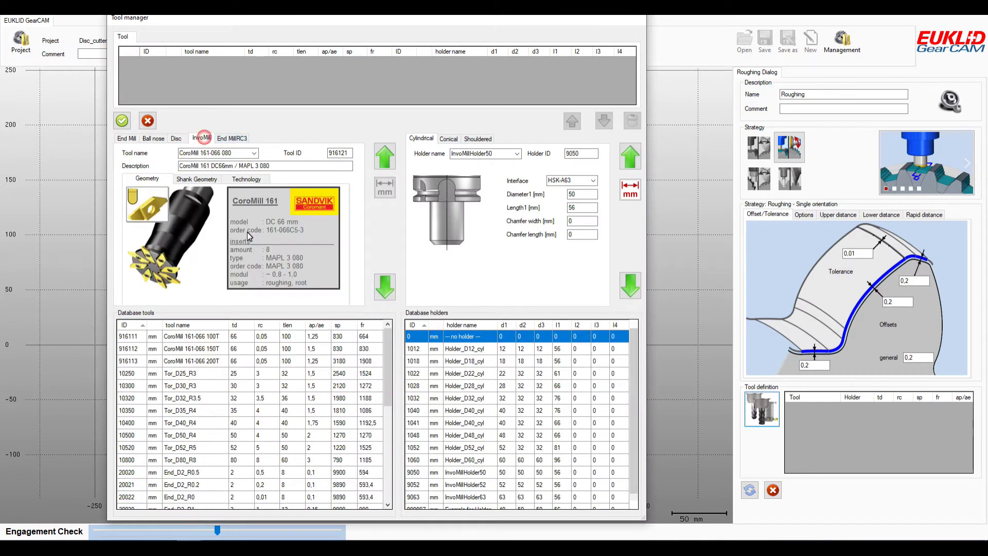
left_click(248, 324)
scroll(211, 437, "down", 3)
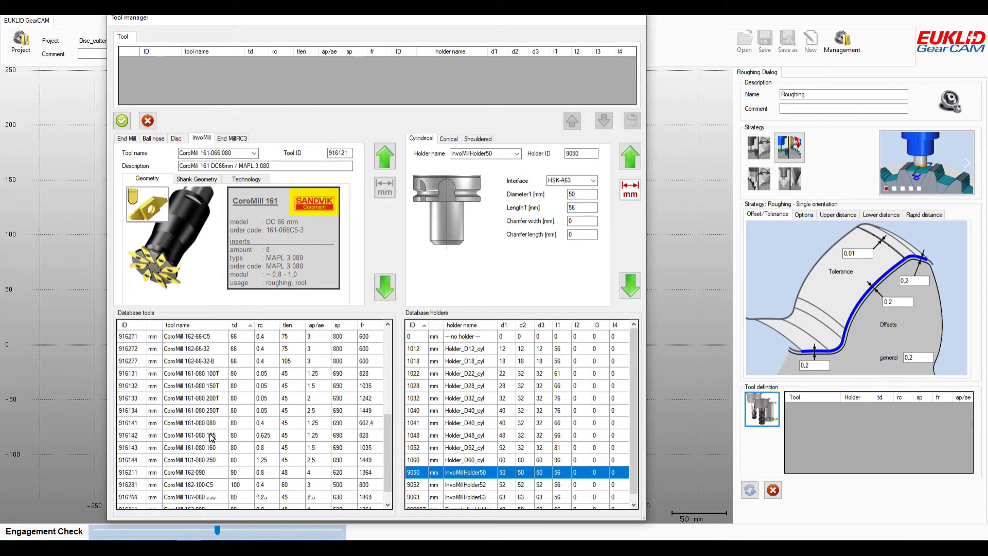
left_click(216, 447)
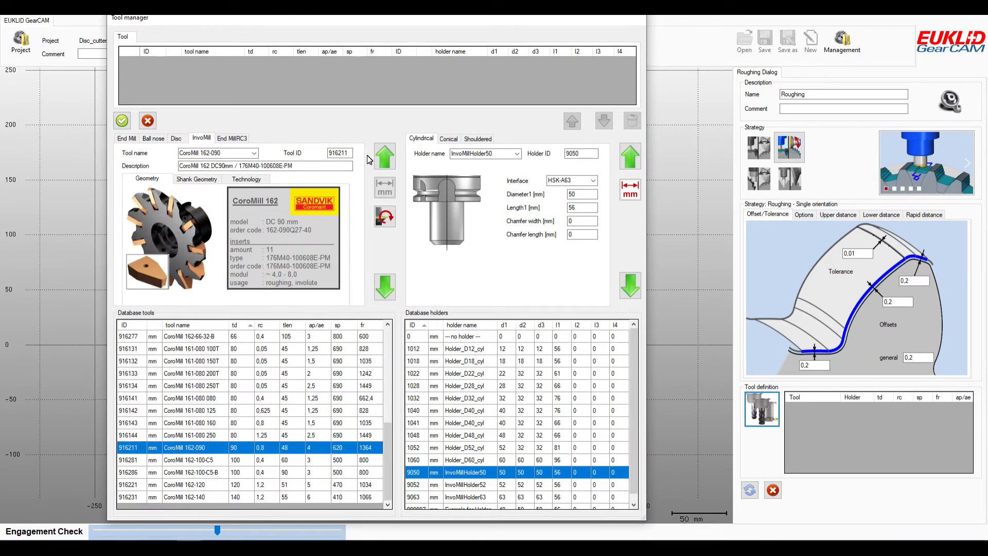
left_click(385, 156)
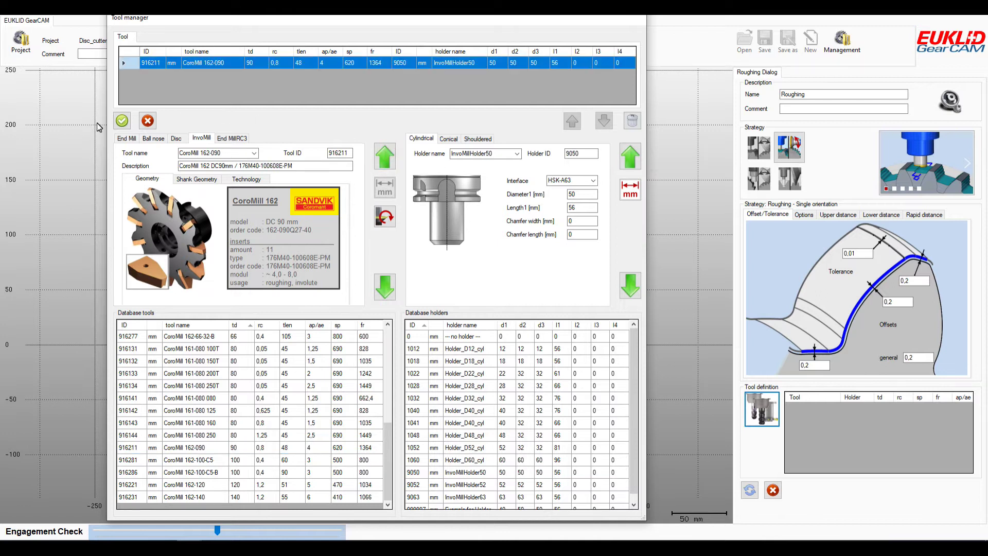
left_click(122, 121)
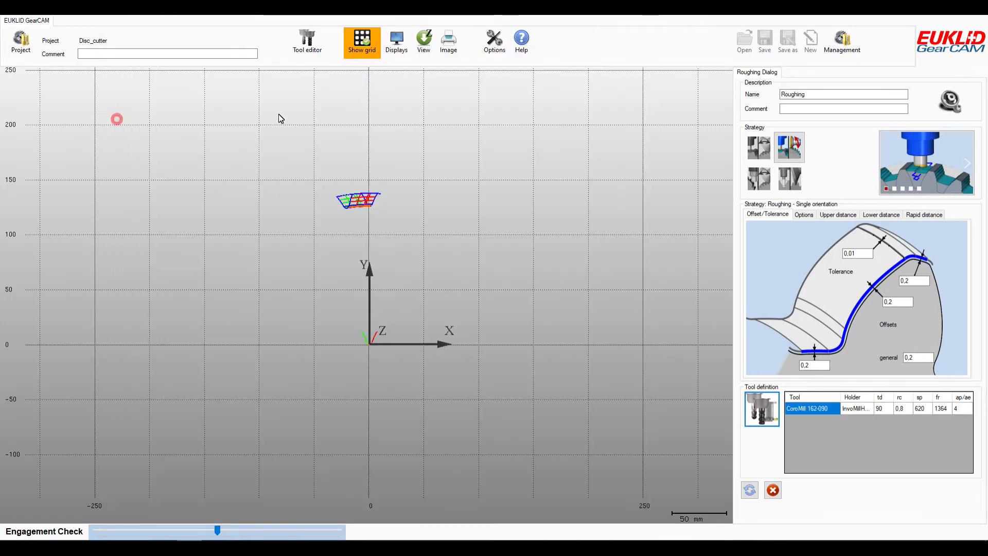
left_click(752, 492)
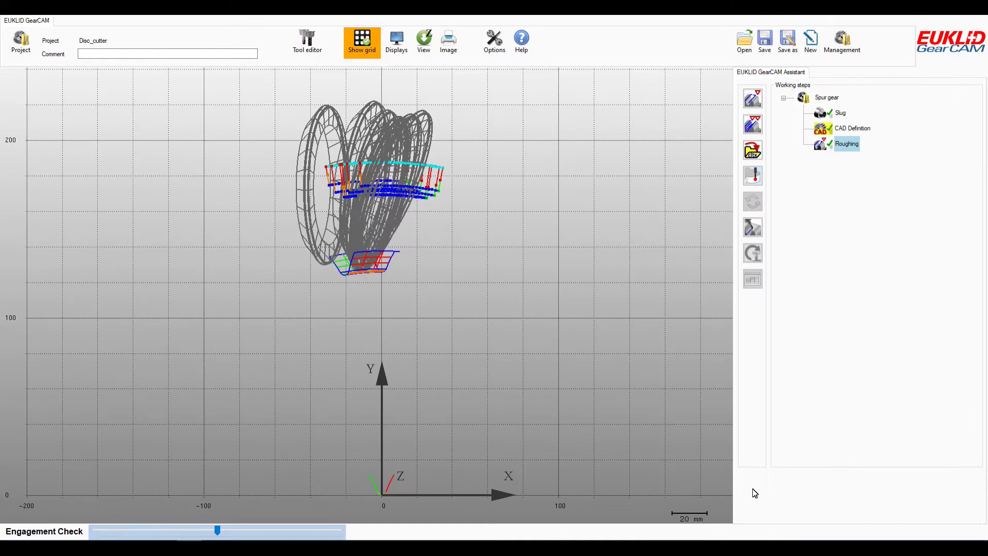
- Start a finishing operation with the longitudinal root machining strategy and choose the disc cutter Disc_D100_W6_R3
left_click(752, 125)
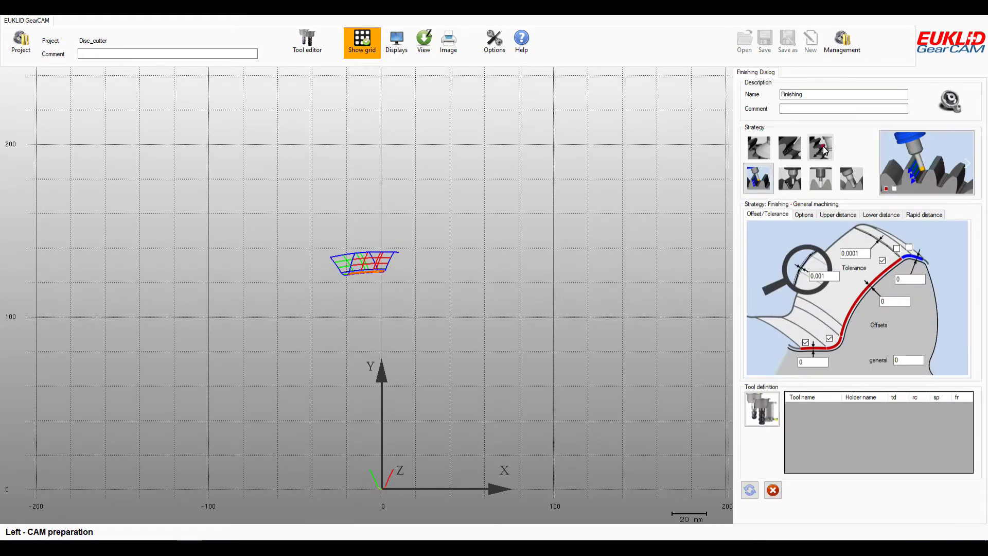
left_click(823, 150)
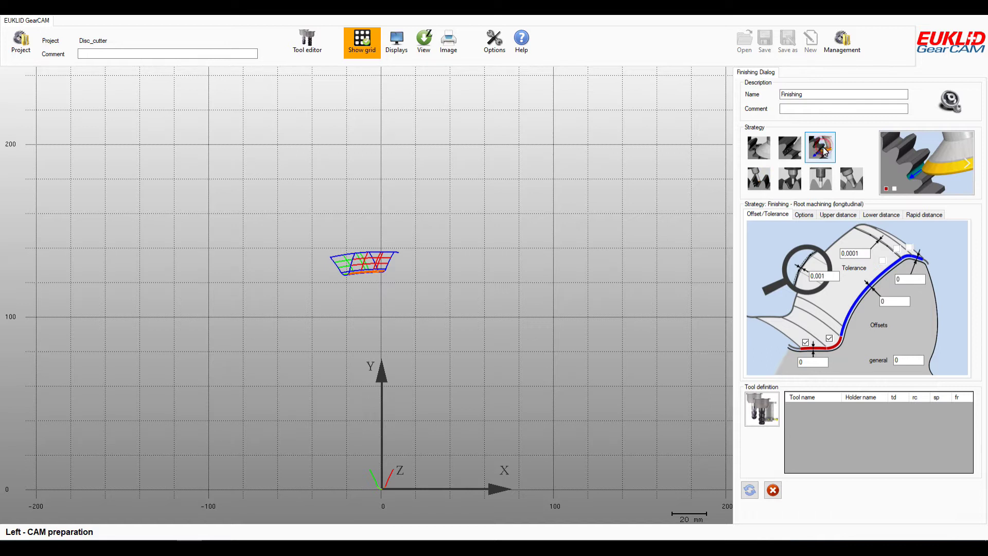
left_click(761, 415)
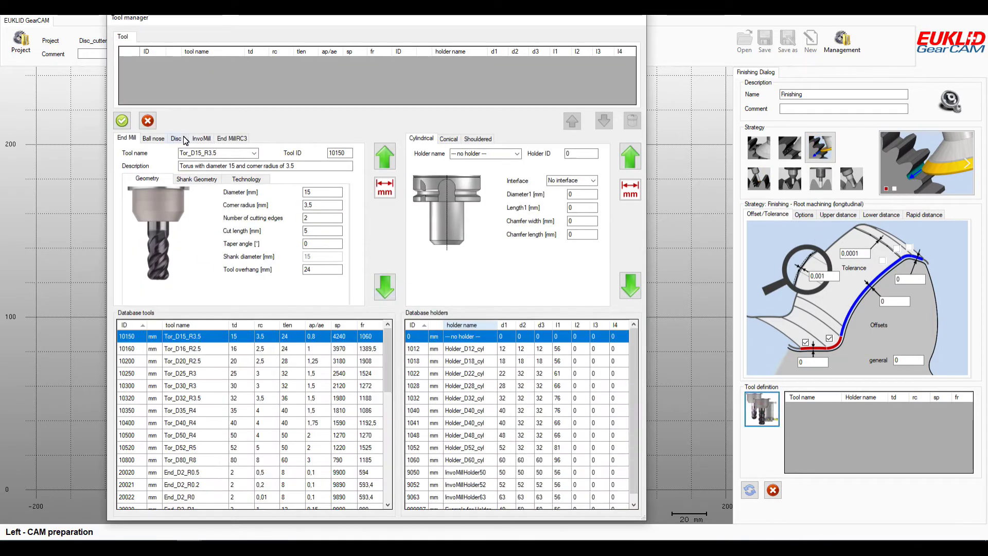
left_click(178, 138)
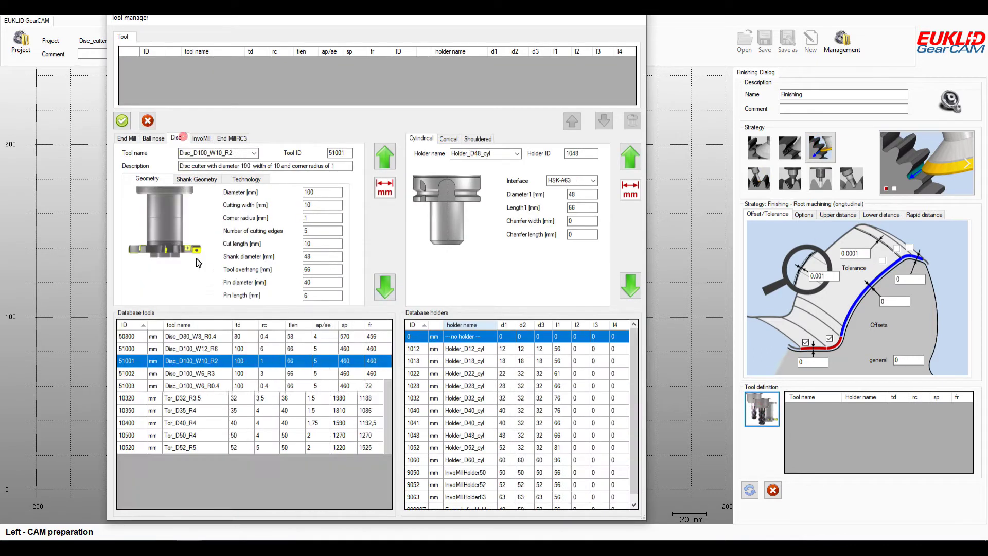
left_click(214, 374)
- Set the disc cutter's cutting width to 5 mm and corner radius to 2.5 mm, and assign it to the operation
left_click(314, 205)
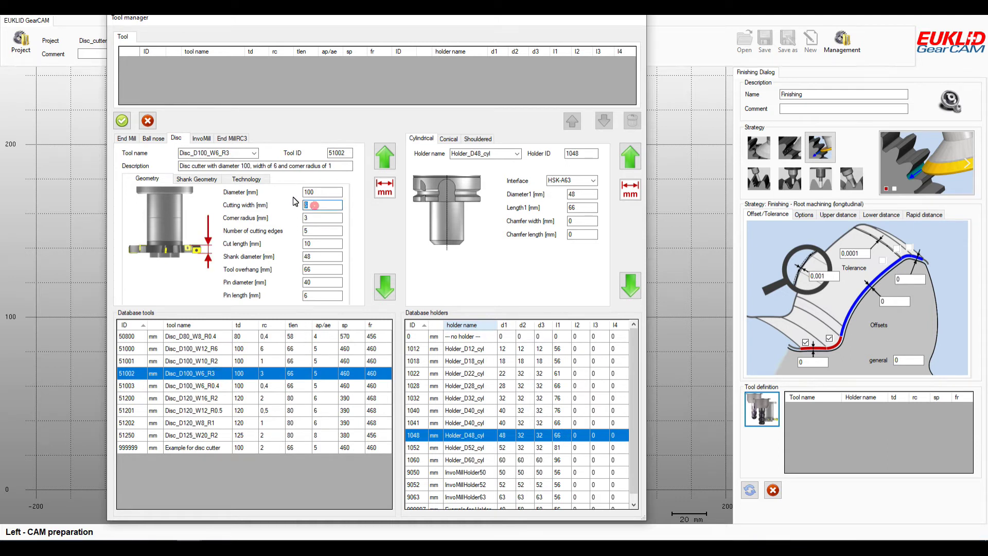
left_click(311, 222)
type("2,5")
left_click(381, 154)
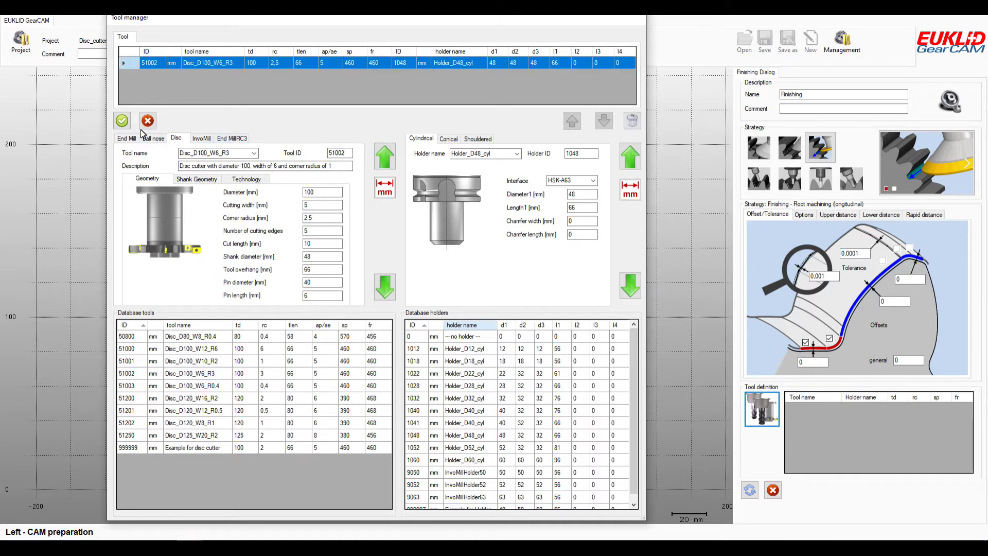
left_click(123, 121)
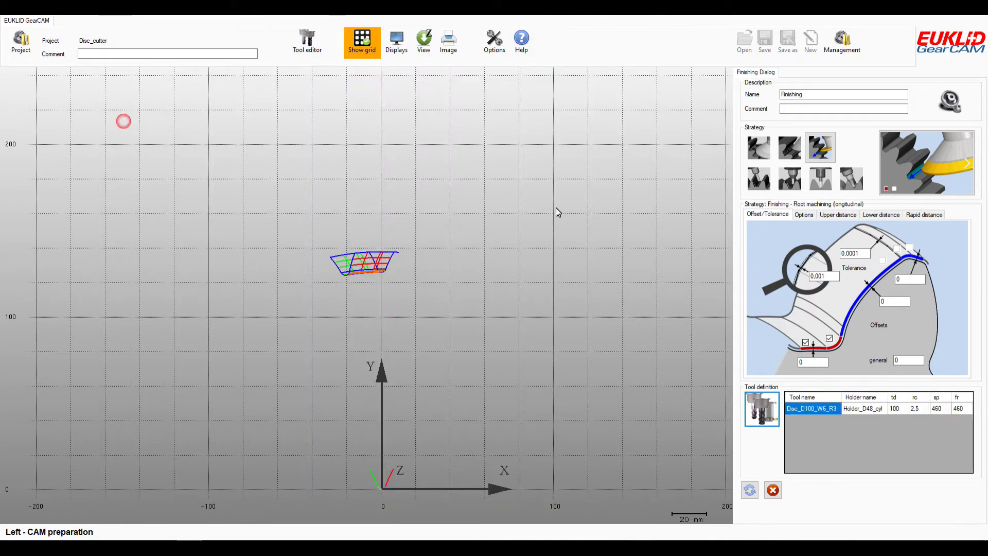
- Set the magnified profile tolerance to 0.01, name the operation Finishing_Root and calculate its toolpath
left_click(821, 277)
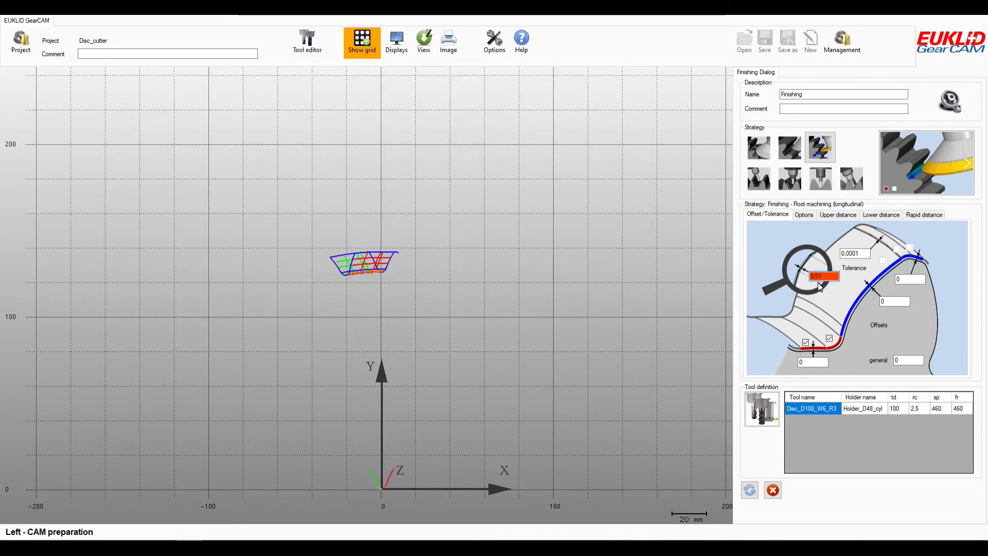
left_click(808, 96)
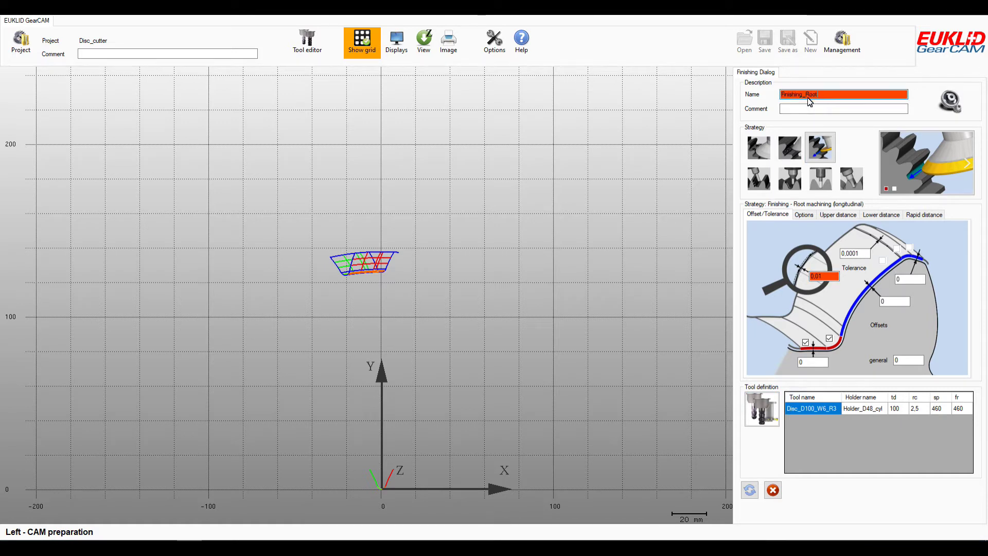
left_click(749, 492)
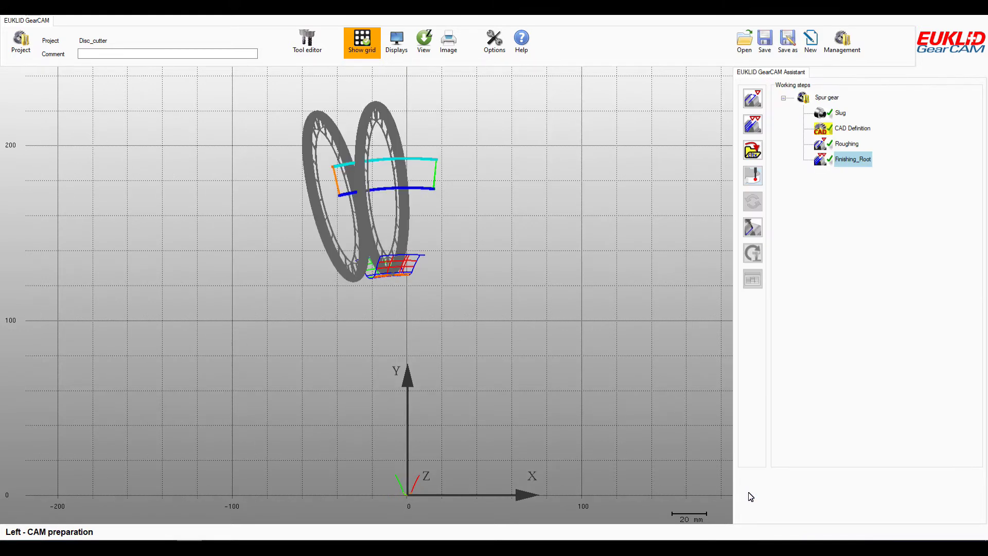
- Start another finishing operation with the InvoMilling involute/chamfer strategy and assign the CoroMill 162-66-C5 cutter
double_click(844, 160)
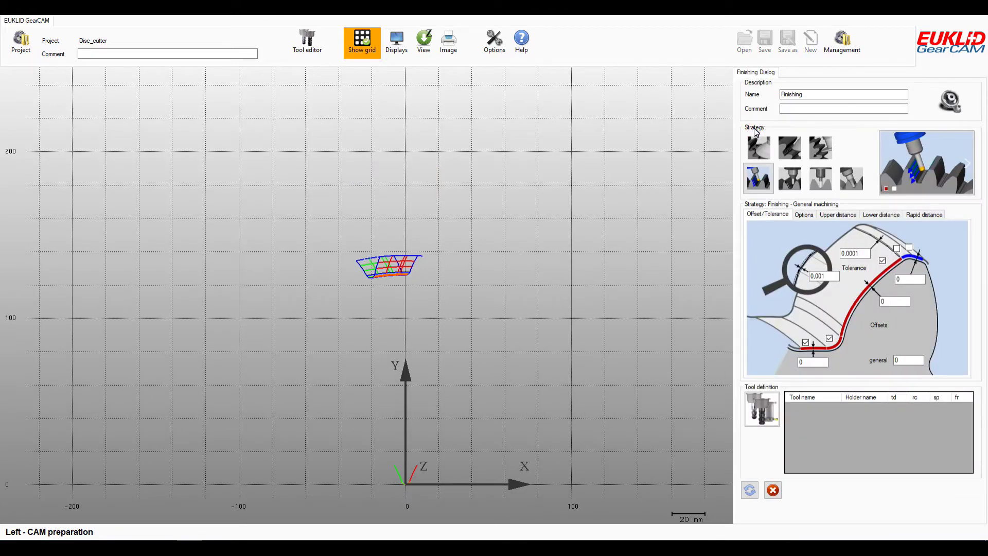
left_click(759, 148)
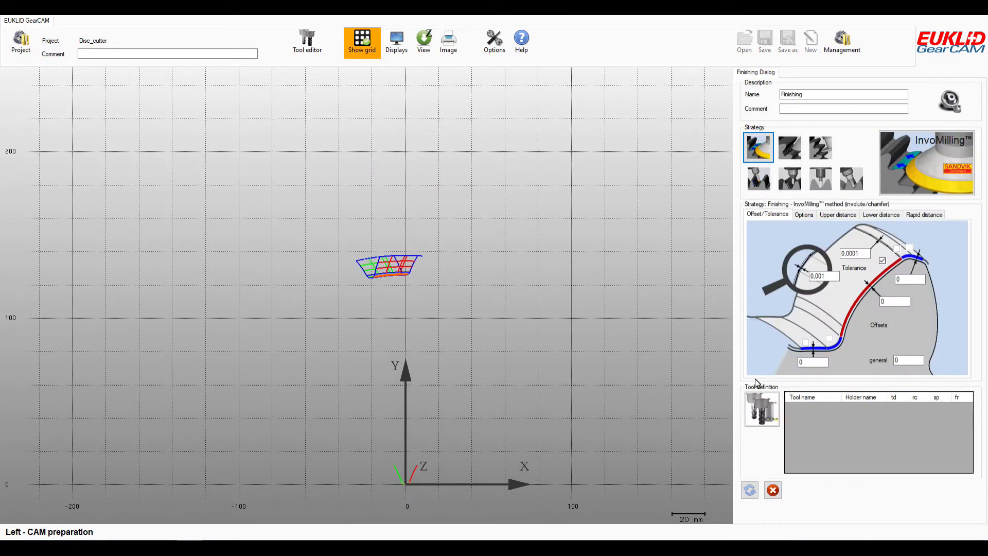
left_click(751, 410)
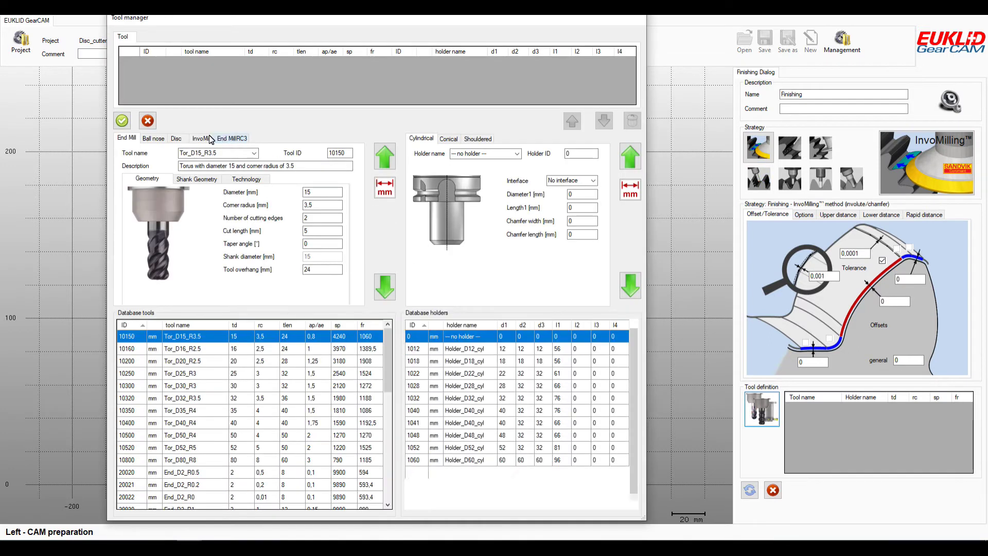
left_click(203, 138)
left_click(235, 324)
scroll(225, 453, "down", 1)
scroll(215, 410, "up", 1)
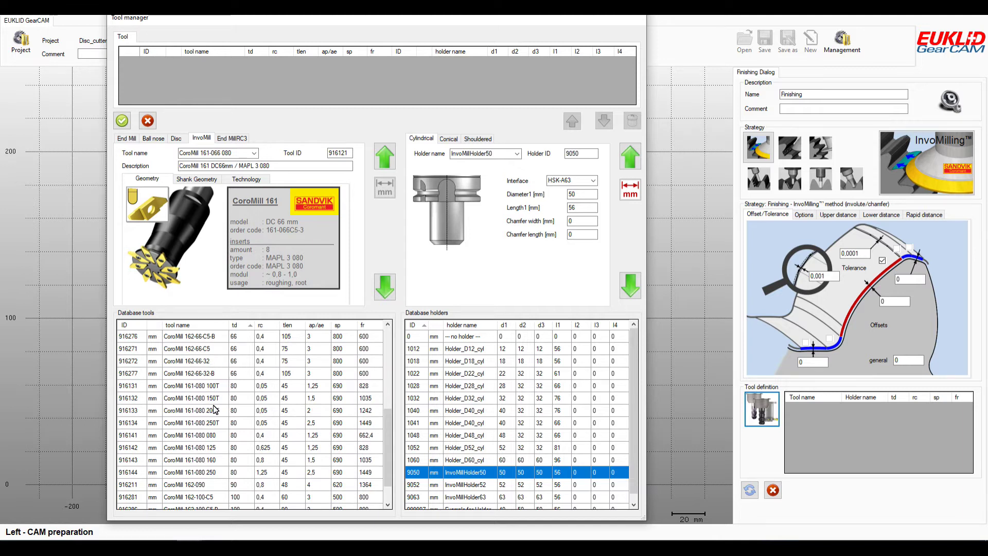
left_click(214, 352)
left_click(385, 156)
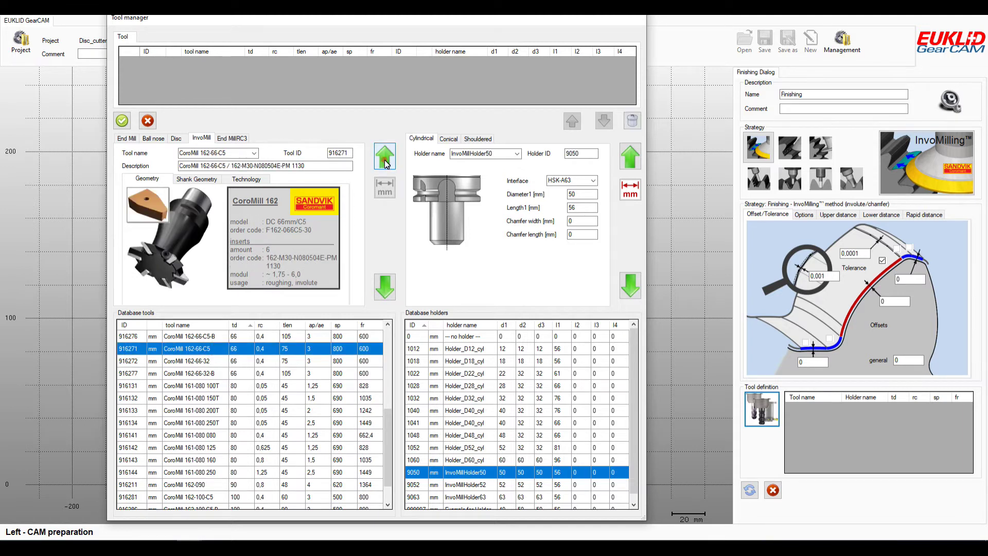
left_click(122, 121)
- Set the tooth flank tolerance to 0.007, name the operation Finishing_Involute and calculate its toolpath
left_click(861, 254)
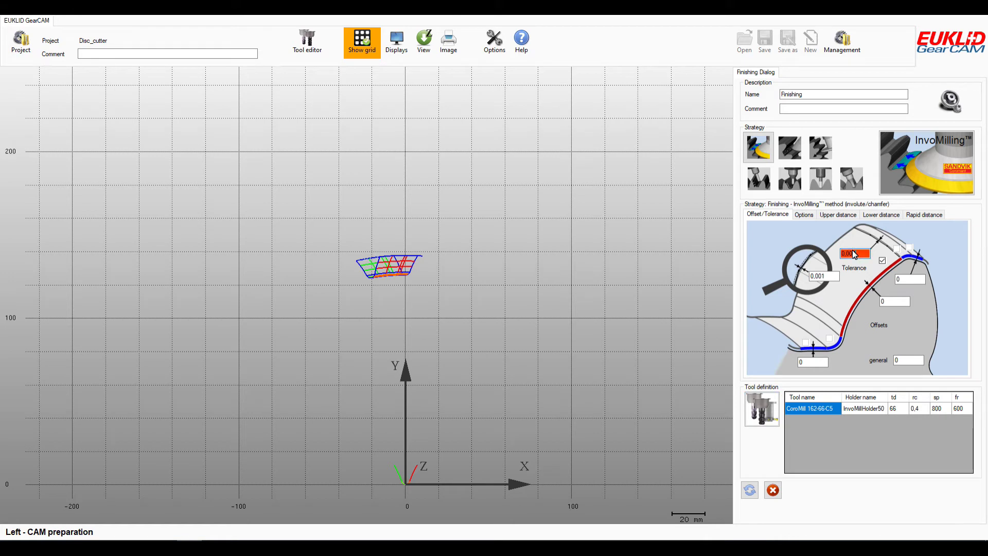
left_click(823, 94)
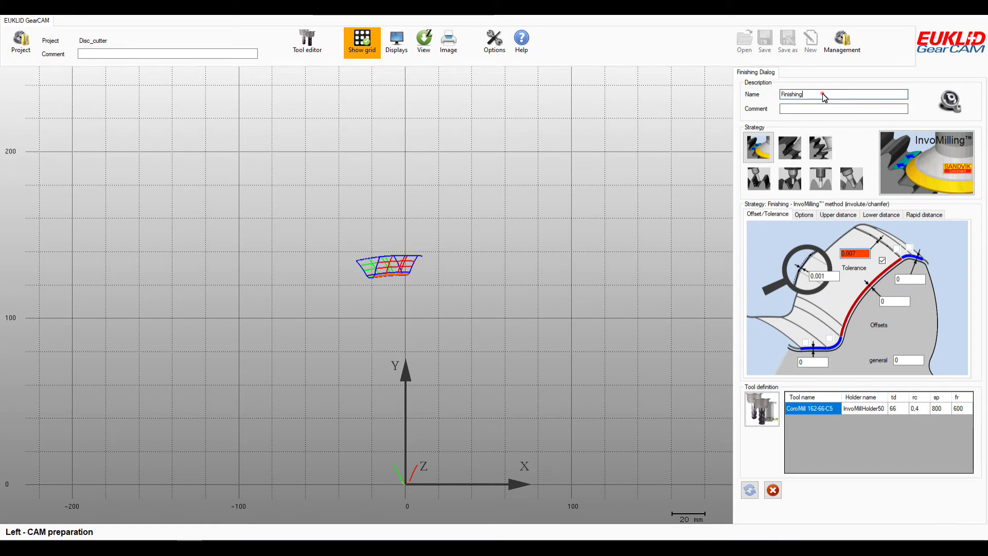
type("_In")
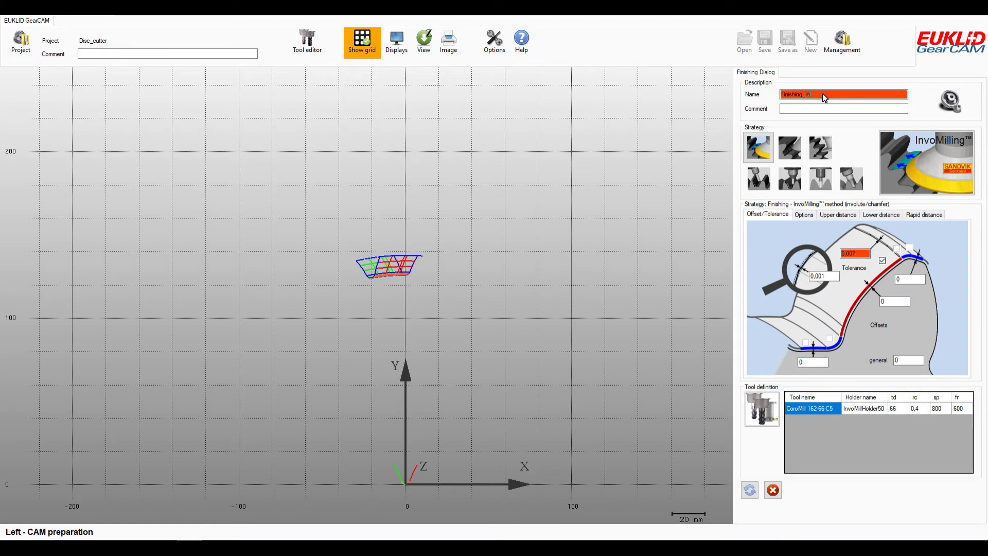
type("volute")
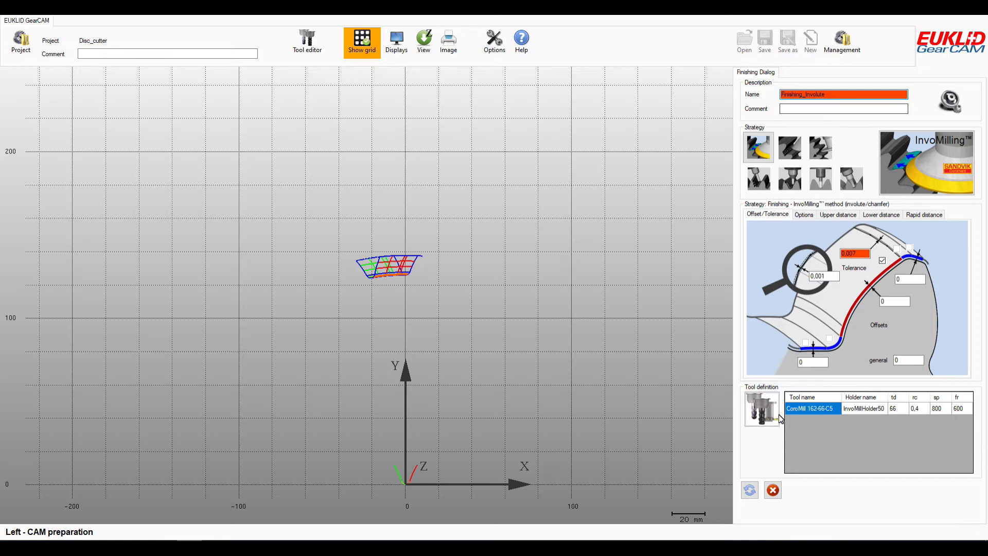
left_click(750, 490)
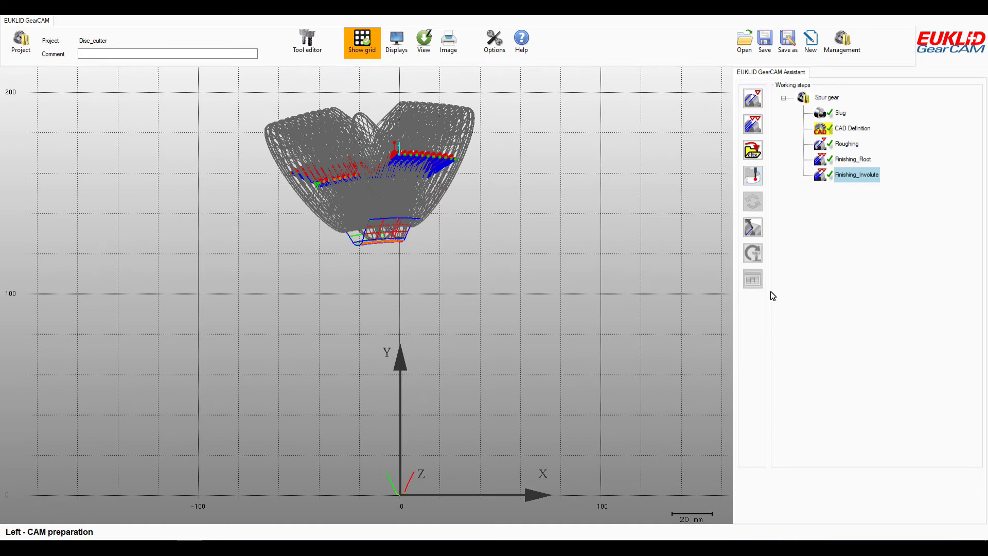
- Start a further finishing operation with the Deburring strategy and name it Deburring
left_click(761, 132)
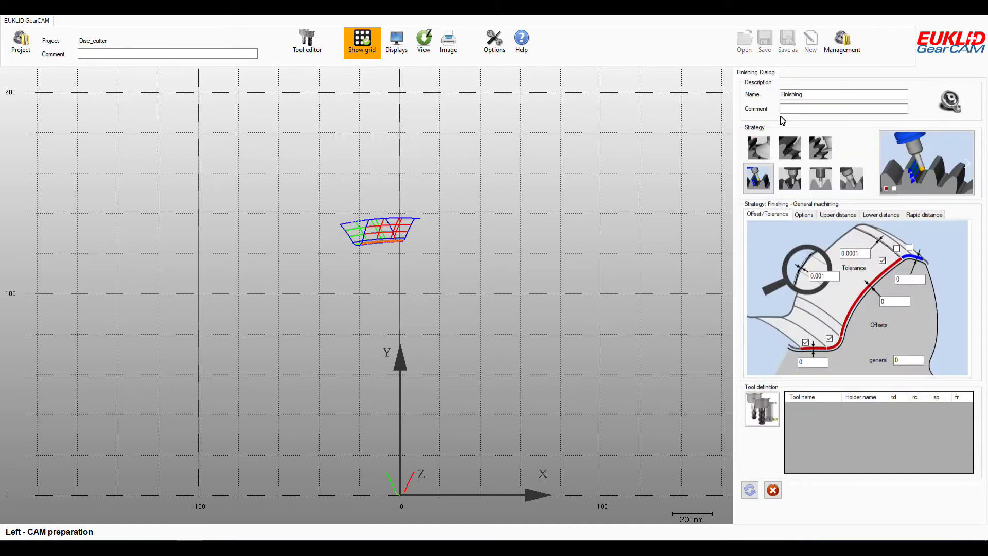
left_click(789, 178)
double_click(803, 95)
type("Deburring")
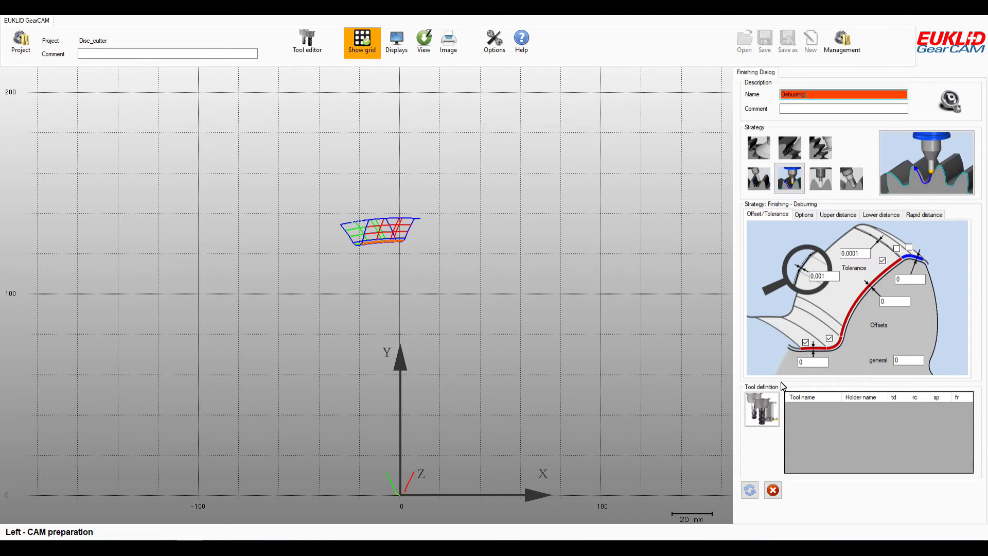
- Assign the ball nose tool Ball_D5 to the deburring operation and calculate its toolpath
left_click(774, 415)
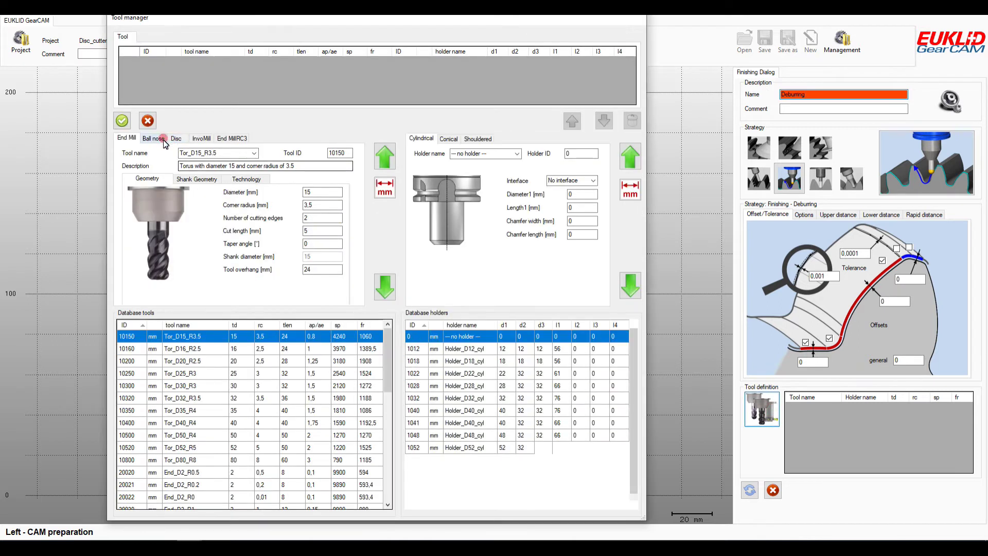
left_click(196, 412)
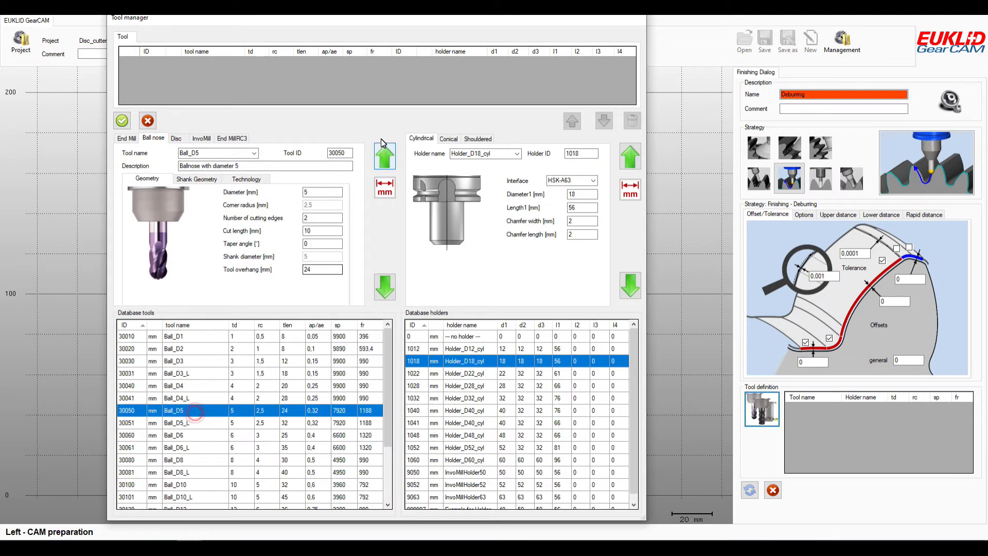
left_click(388, 160)
left_click(122, 120)
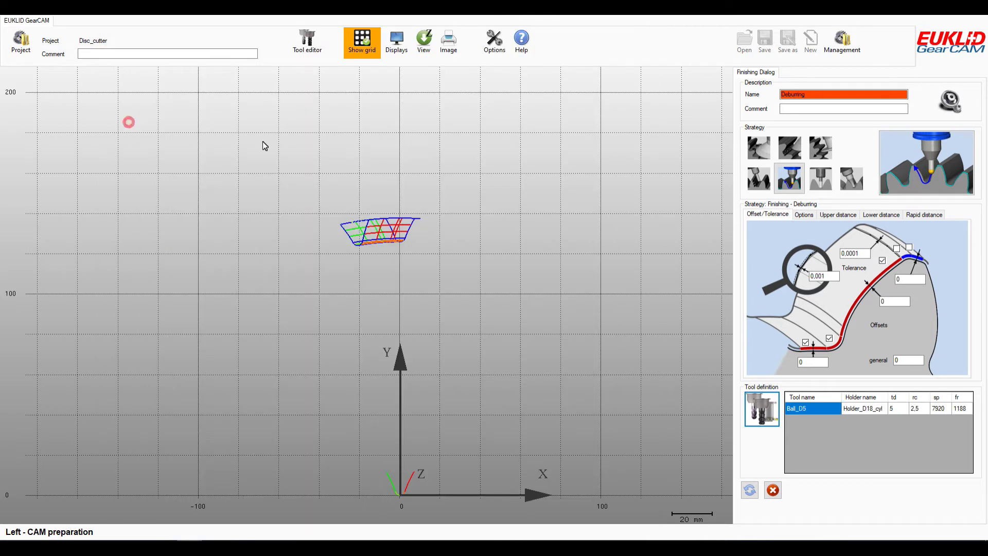
left_click(749, 491)
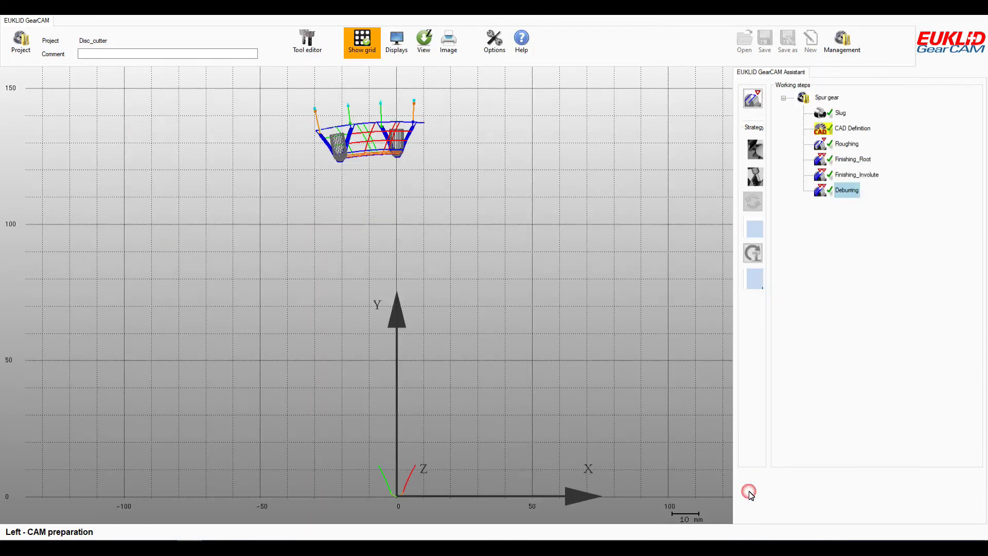
- Save the project and open the simulation for all operations from Roughing through Deburring
left_click(769, 42)
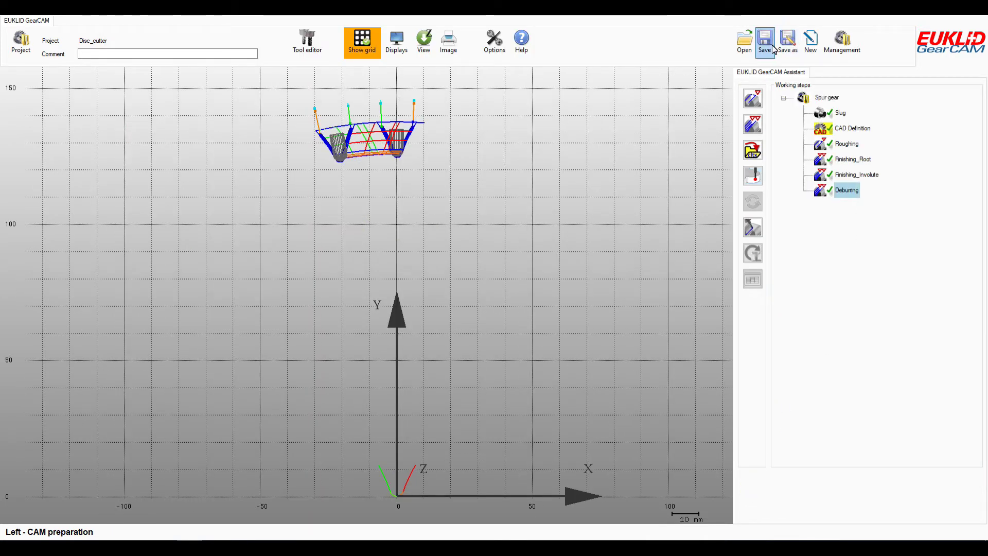
left_click(847, 144)
left_click(848, 192, "shift")
right_click(850, 194)
left_click(857, 203)
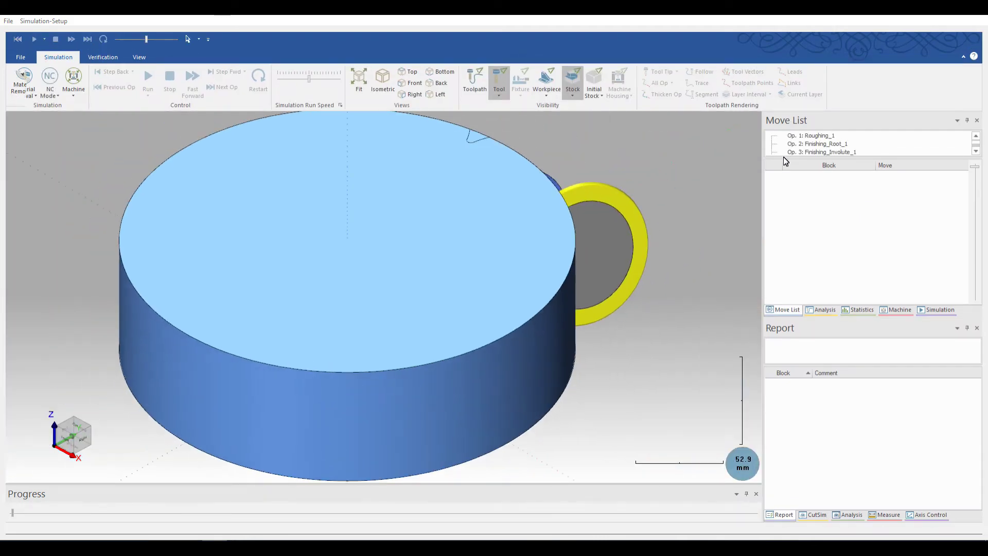
- Refine the stock around the outlined tooth gap in a close-up top view and run the machining simulation
left_click(412, 76)
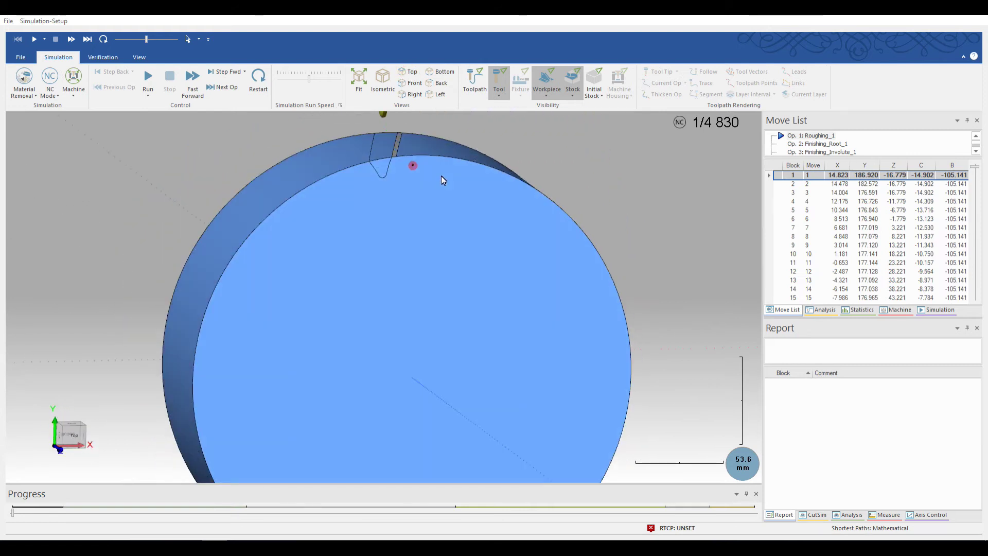
middle_click_drag(432, 162, 460, 235)
scroll(412, 199, "up", 6)
scroll(433, 277, "up", 3)
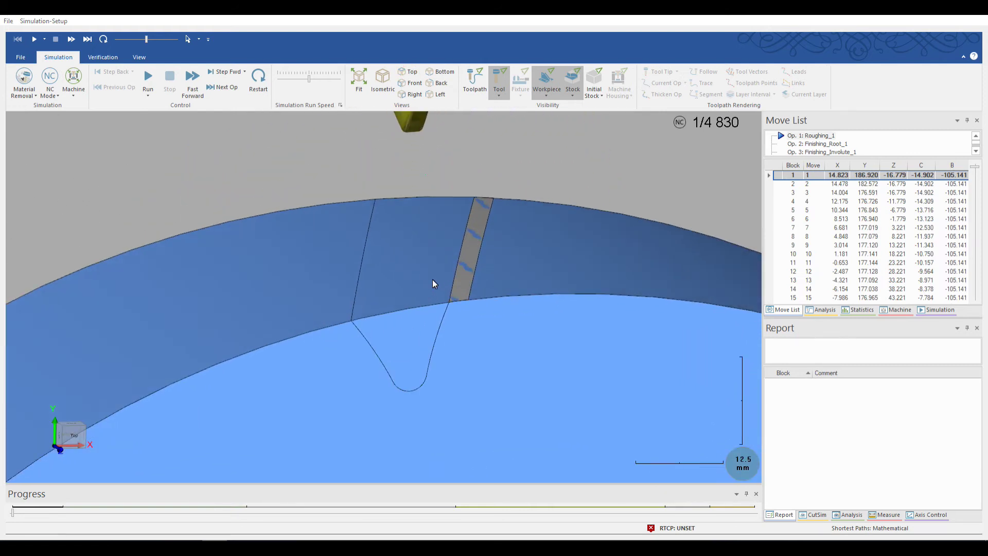
left_click(103, 57)
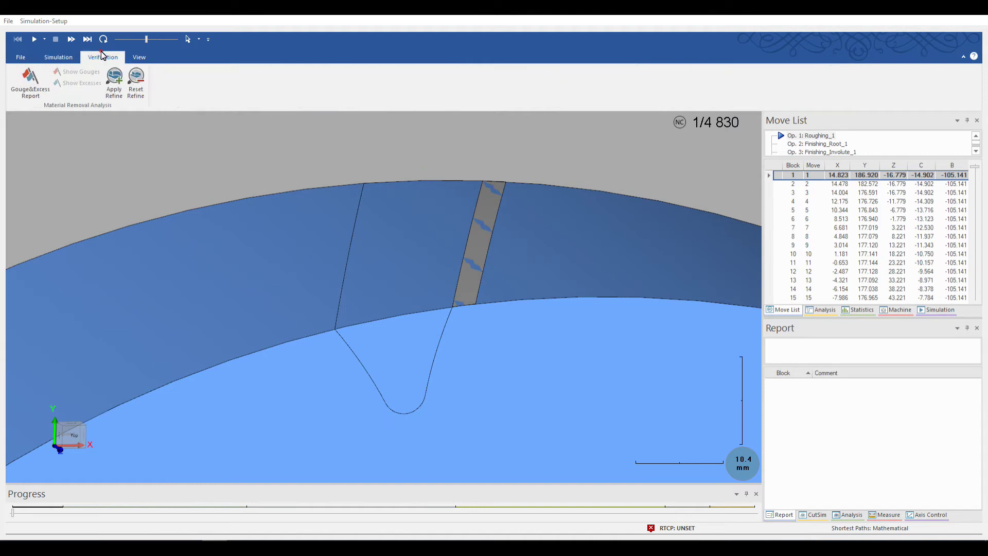
left_click(113, 76)
left_click(57, 57)
left_click(148, 80)
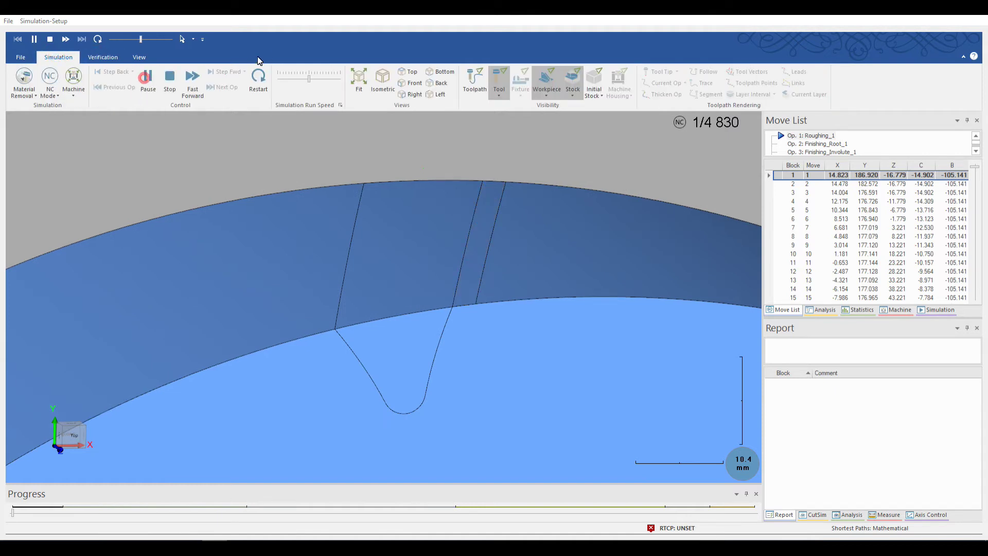